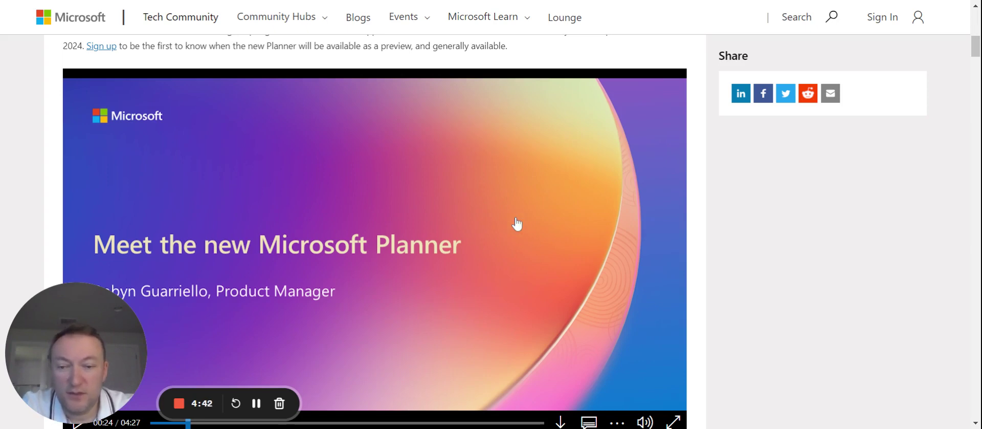
- Scroll down to the embedded 'Meet the new Microsoft Planner' video
{"action": "scroll", "coordinate": [516, 224], "scroll_direction": "down", "scroll_amount": 1}
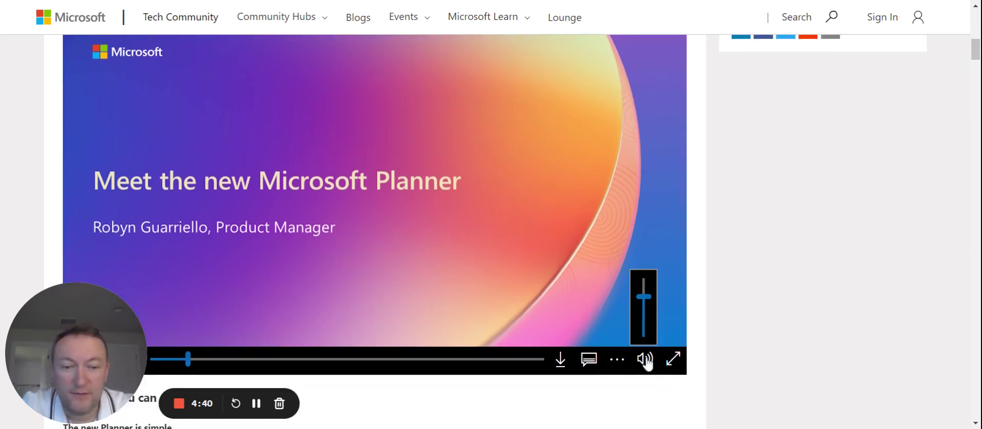
- Play the Planner demo video full screen, then view all plan templates
{"action": "left_click", "coordinate": [672, 369]}
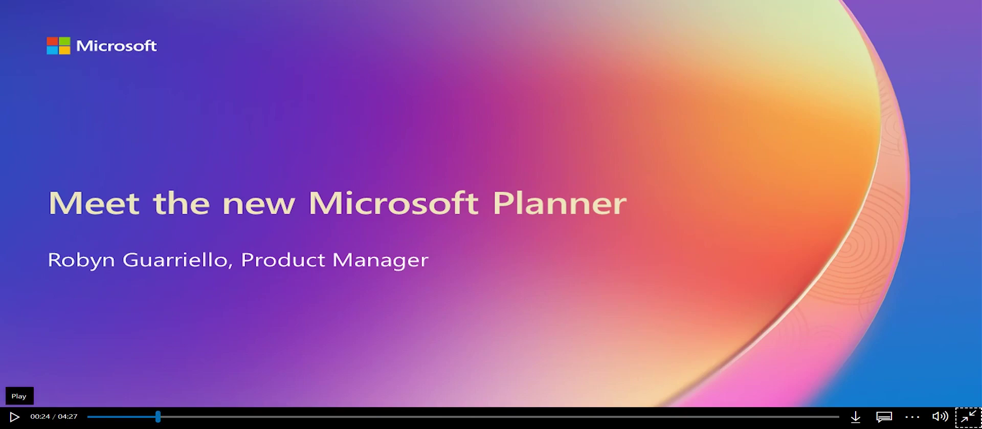
{"action": "left_click", "coordinate": [15, 419]}
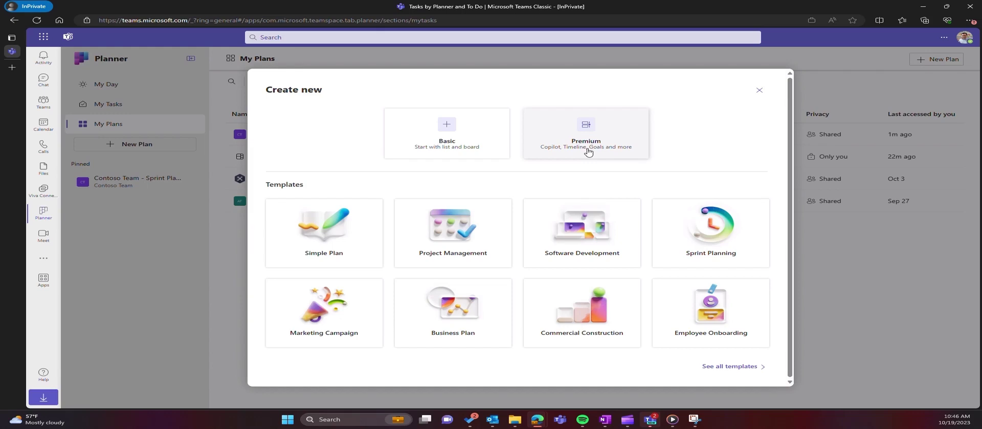
{"action": "left_click", "coordinate": [737, 366]}
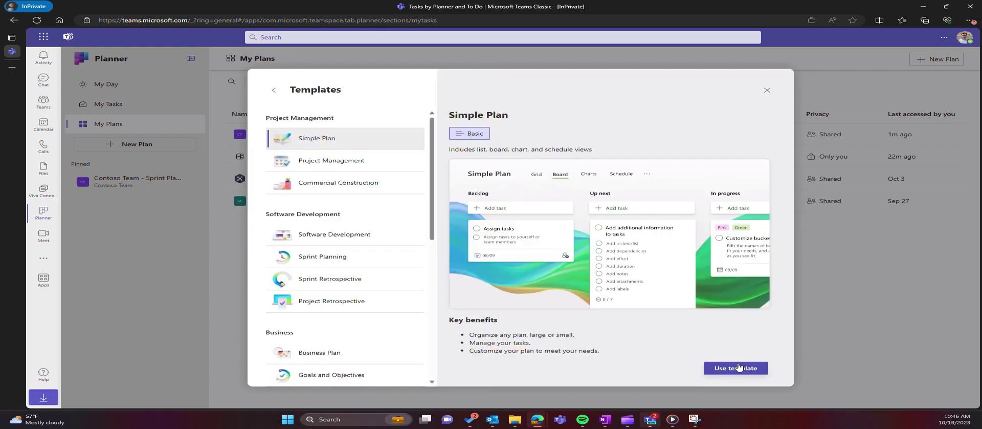
- Preview the Project Budget, Sprint Retrospective and Goals and Objectives templates, then start a blank basic plan
{"action": "scroll", "coordinate": [373, 354], "scroll_direction": "down", "scroll_amount": 1}
{"action": "left_click", "coordinate": [373, 355]}
{"action": "left_click", "coordinate": [377, 238]}
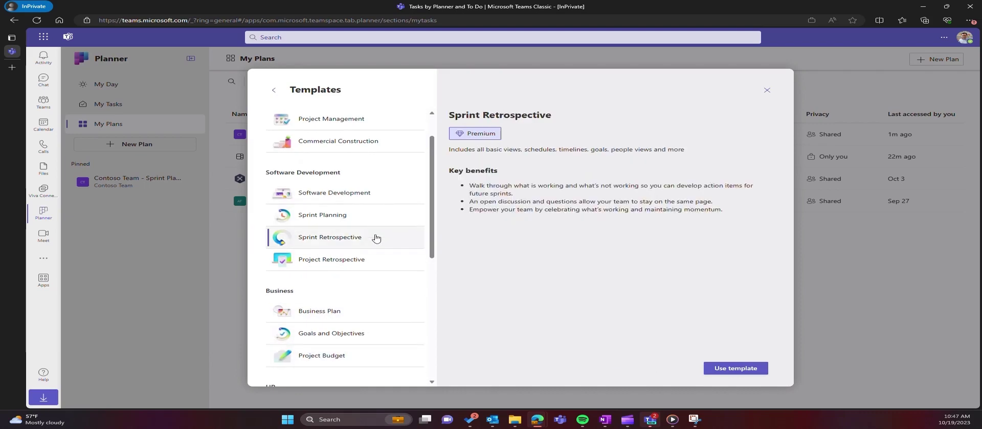
{"action": "left_click", "coordinate": [391, 335]}
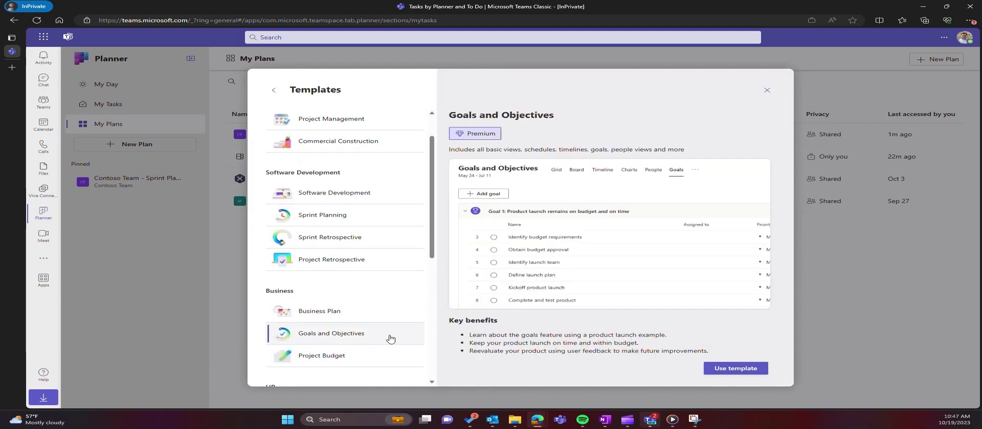
{"action": "left_click", "coordinate": [274, 90]}
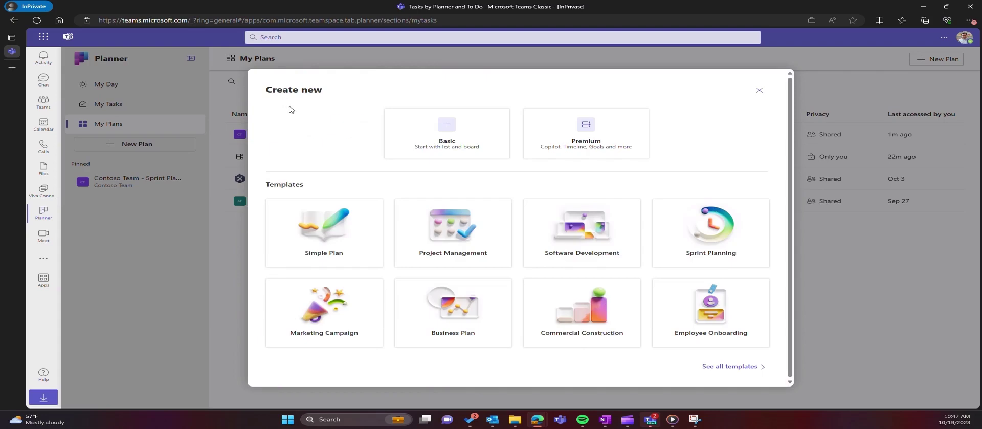
{"action": "left_click", "coordinate": [432, 160]}
- Name the new basic plan 'Marketing Campaign' and create it
{"action": "type", "text": "Marketing Campaign"}
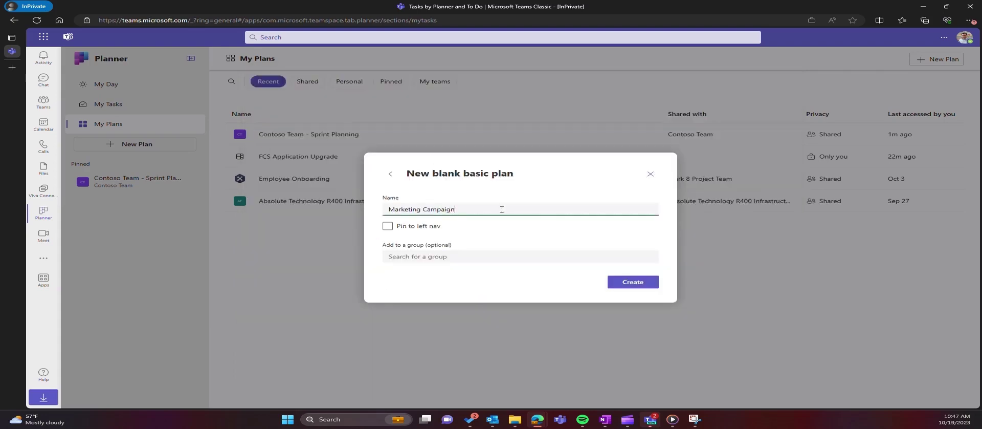
{"action": "left_click", "coordinate": [629, 283]}
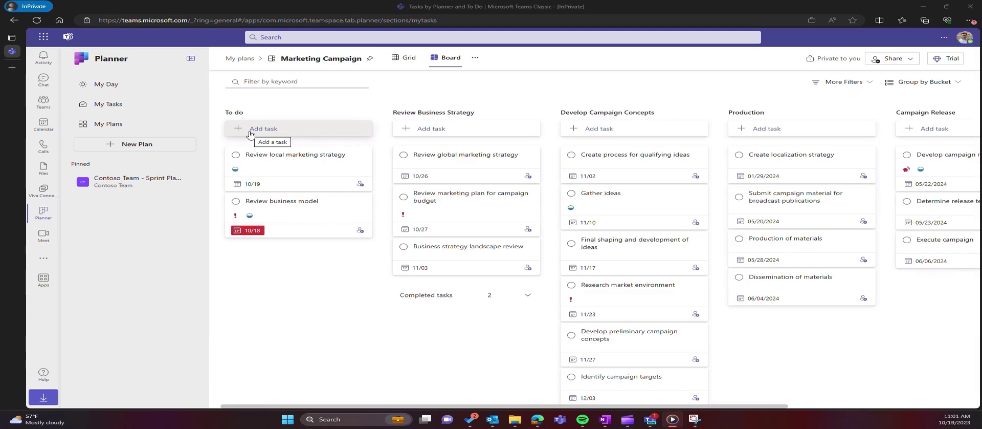
- View Marketing Campaign as a grid, a board, a monthly schedule, then status/bucket/priority charts
{"action": "left_click", "coordinate": [408, 59]}
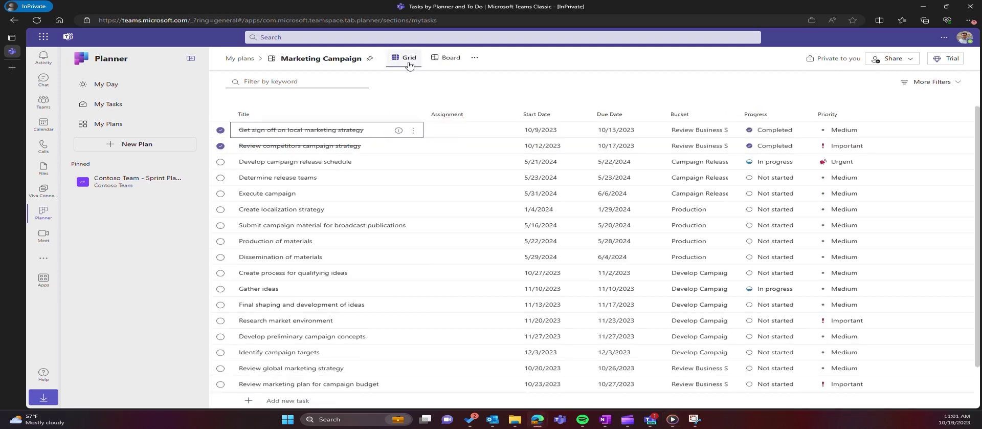
{"action": "left_click", "coordinate": [451, 66]}
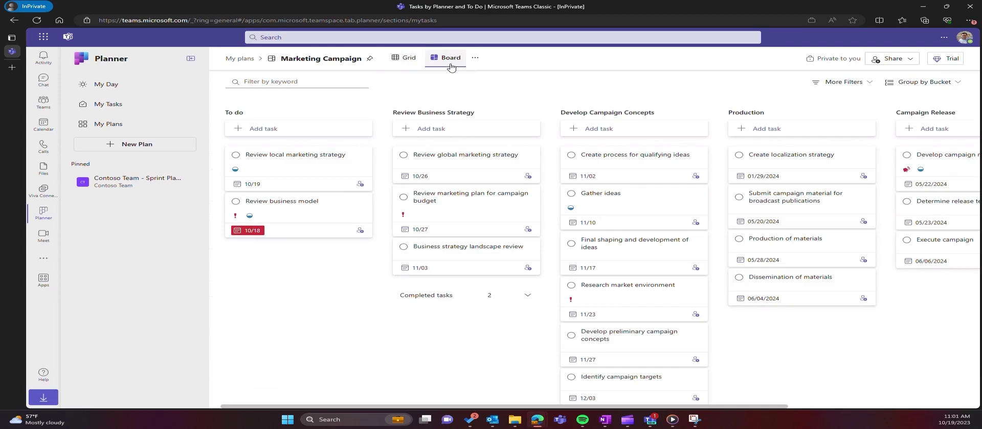
{"action": "left_click", "coordinate": [476, 60]}
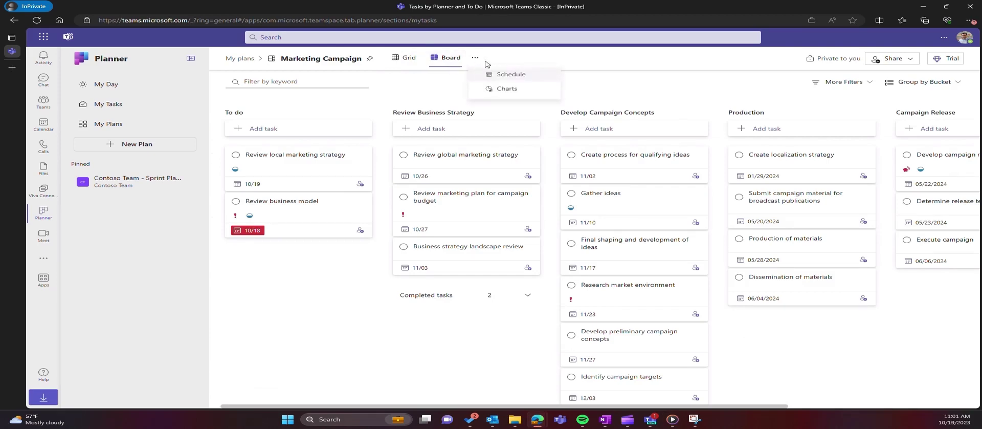
{"action": "left_click", "coordinate": [501, 76]}
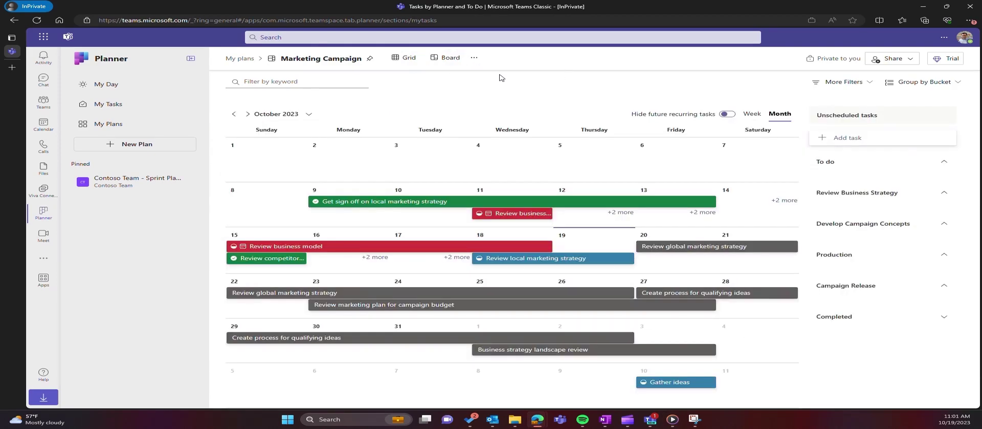
{"action": "left_click", "coordinate": [474, 58]}
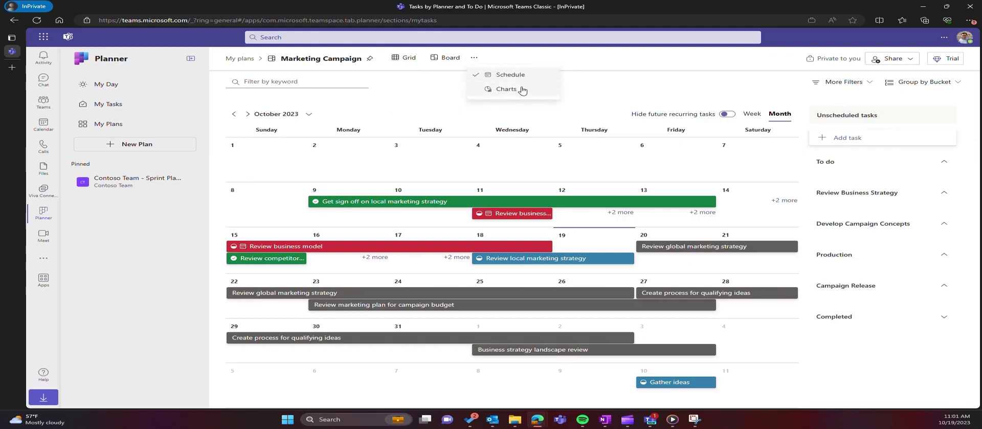
{"action": "left_click", "coordinate": [522, 90]}
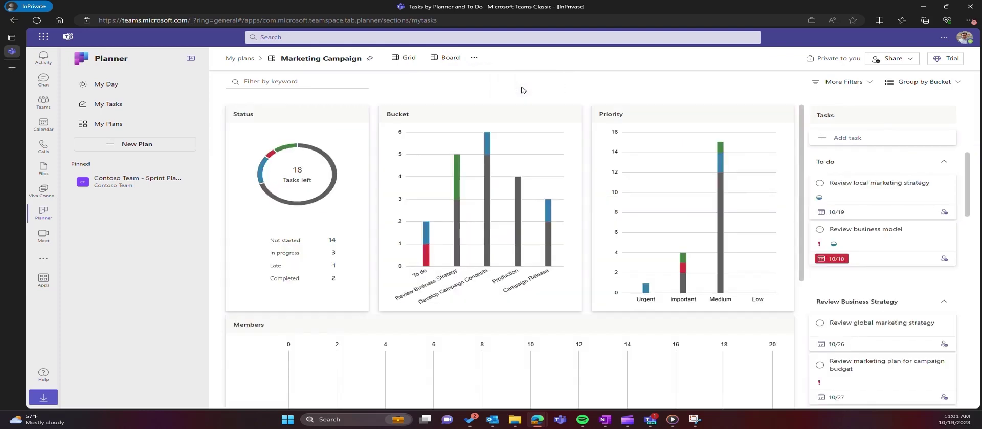
- Add the Marketing Campaign plan to the existing Sales and Marketing group
{"action": "left_click", "coordinate": [886, 61]}
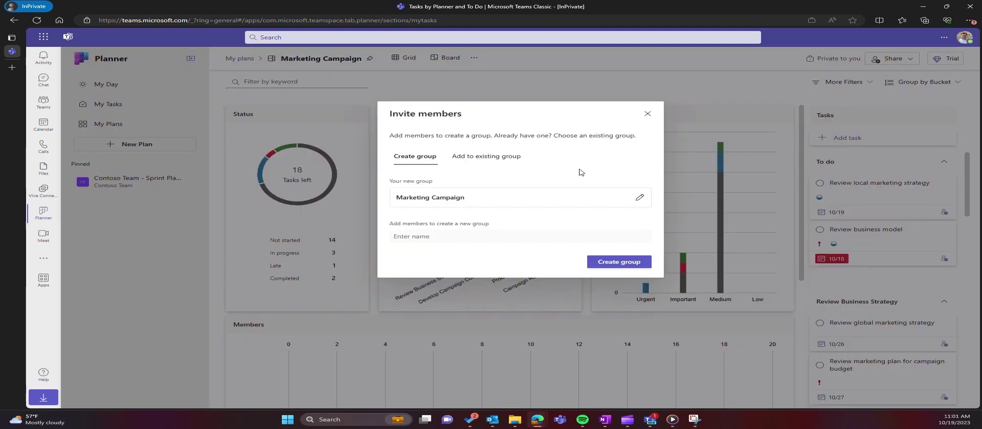
{"action": "left_click", "coordinate": [487, 158]}
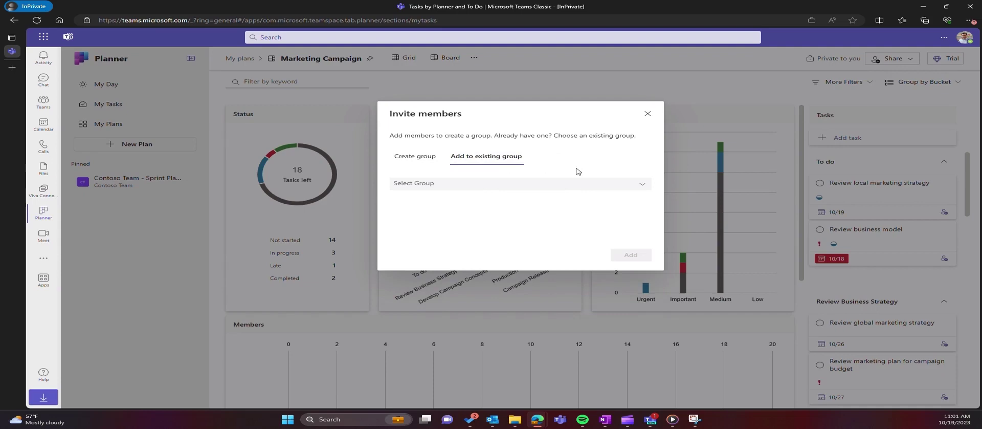
{"action": "left_click", "coordinate": [643, 183]}
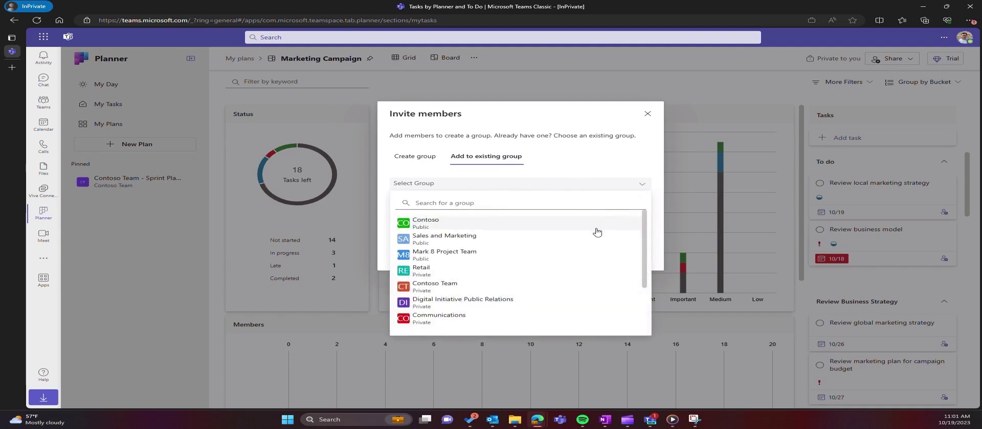
{"action": "left_click", "coordinate": [593, 238]}
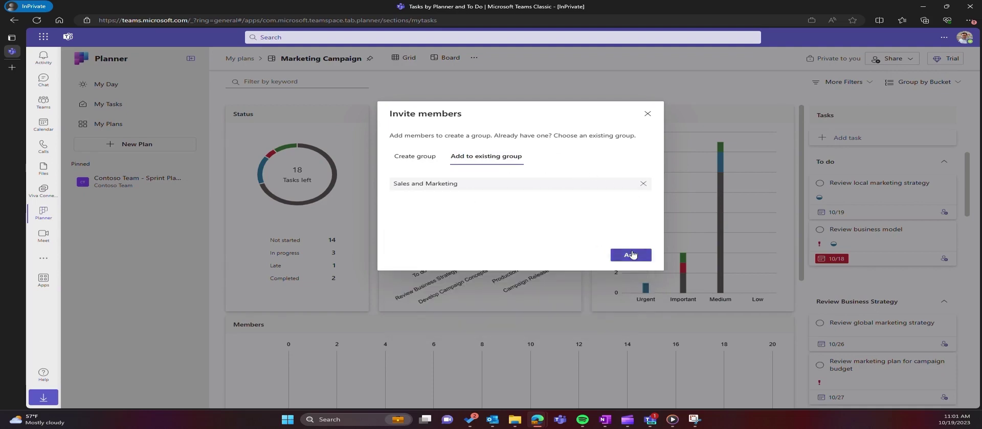
{"action": "left_click", "coordinate": [631, 254]}
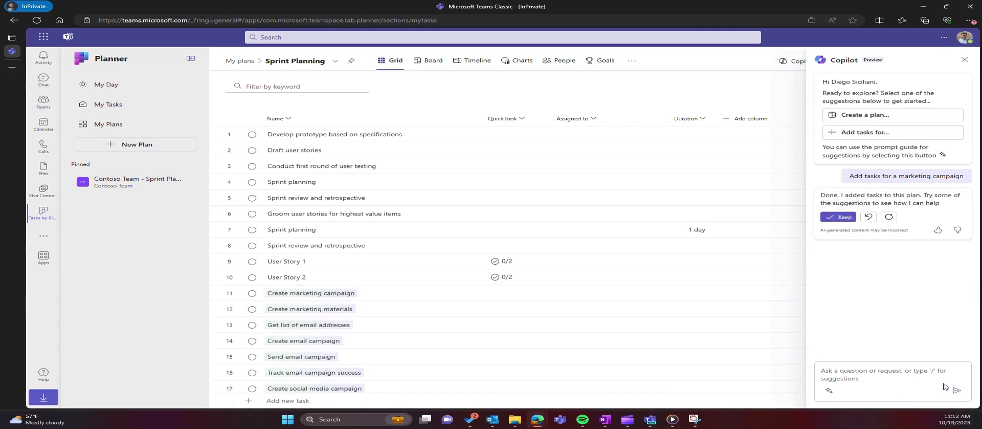
- Keep Copilot's added tasks and add the goal 'Reach $1M in revenue by October 2024'
{"action": "left_click", "coordinate": [839, 216]}
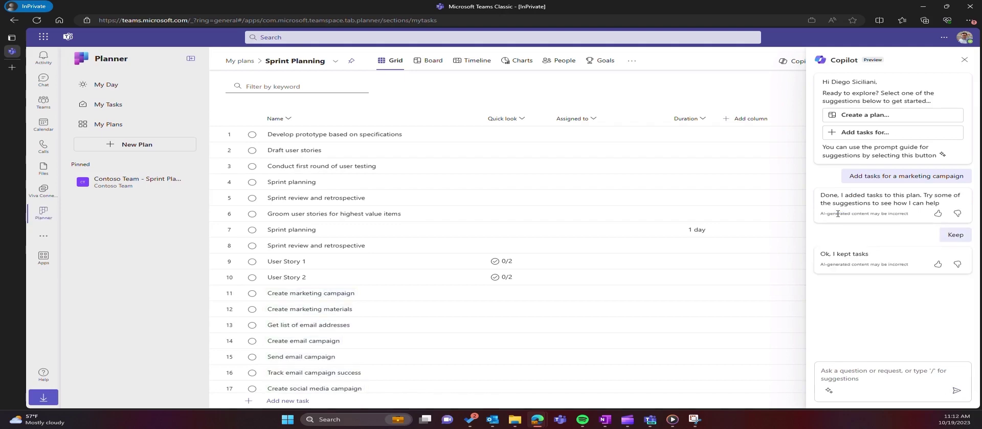
{"action": "left_click", "coordinate": [605, 65]}
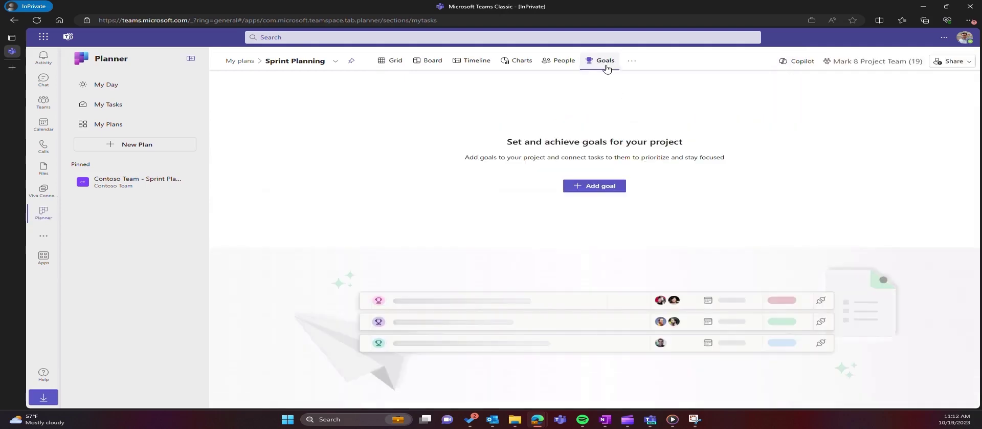
{"action": "left_click", "coordinate": [589, 186]}
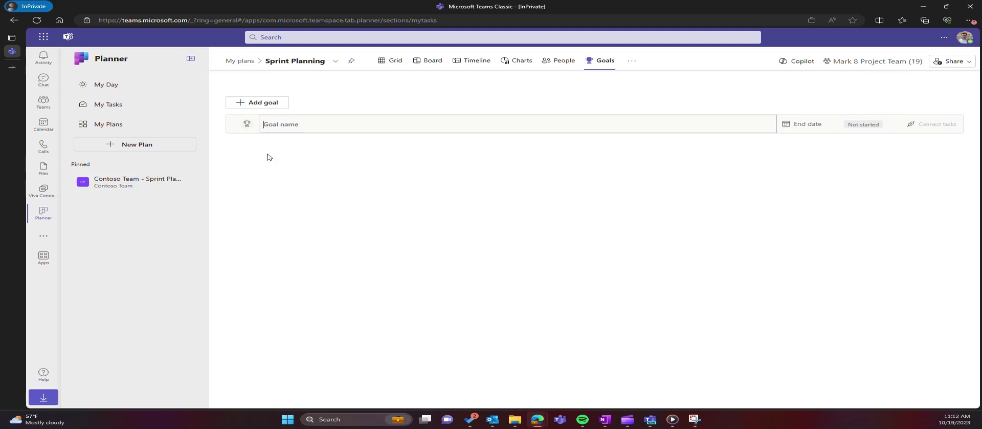
{"action": "type", "text": "Reach $1M"}
{"action": "type", "text": " in revenue by October 2024"}
{"action": "key", "text": "Return"}
- Add the goal 'Ship V1 by the end of FY24' and set the first goal's end date to 06/29/2024
{"action": "type", "text": "Ship V1 by"}
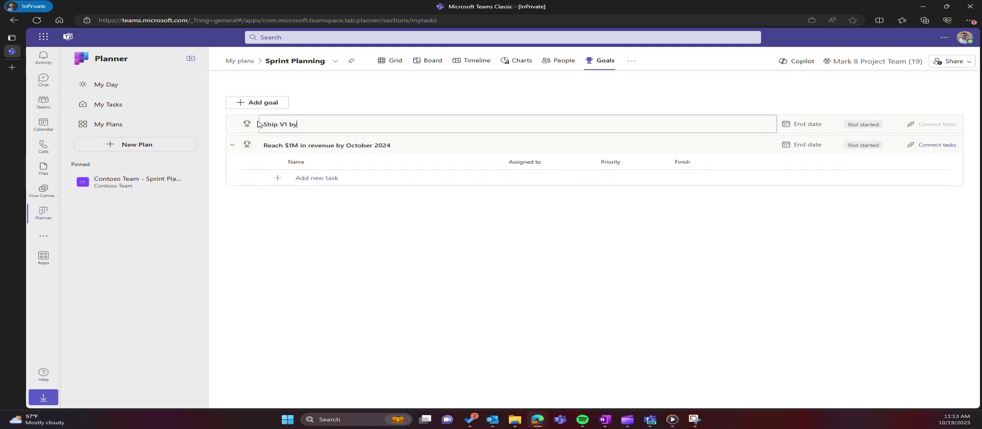
{"action": "type", "text": " the end of FY24"}
{"action": "key", "text": "Return"}
{"action": "left_click", "coordinate": [807, 124]}
{"action": "type", "text": "0"}
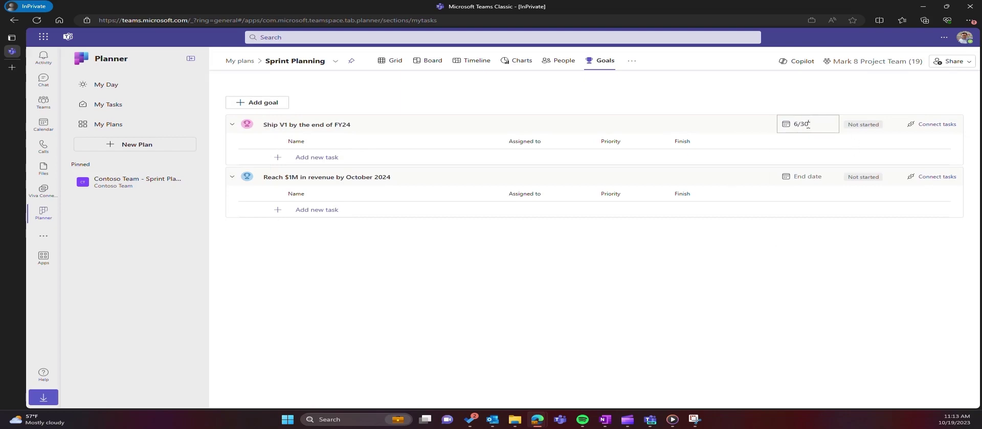
{"action": "type", "text": "6/29/2024"}
{"action": "left_click", "coordinate": [802, 177]}
- Set the second goal's end date to 10/31 and make Send email campaign depend on Create email campaign
{"action": "type", "text": "10/31"}
{"action": "left_click", "coordinate": [390, 60]}
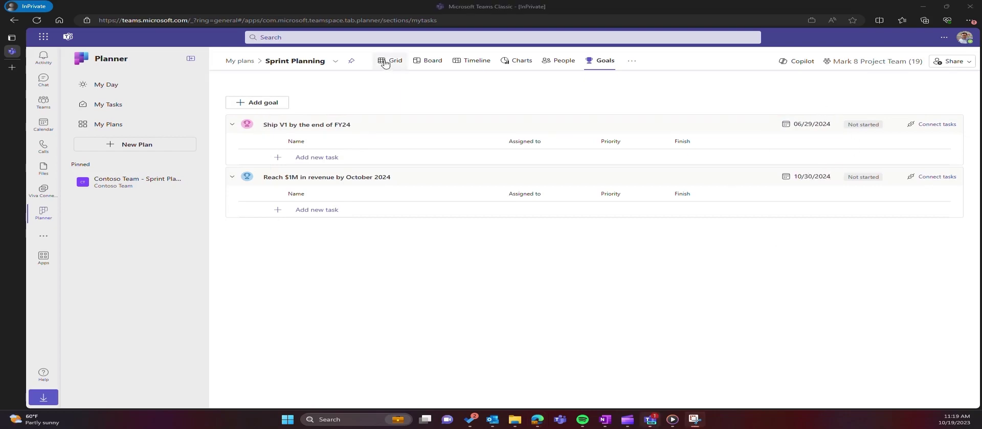
{"action": "left_click", "coordinate": [455, 357]}
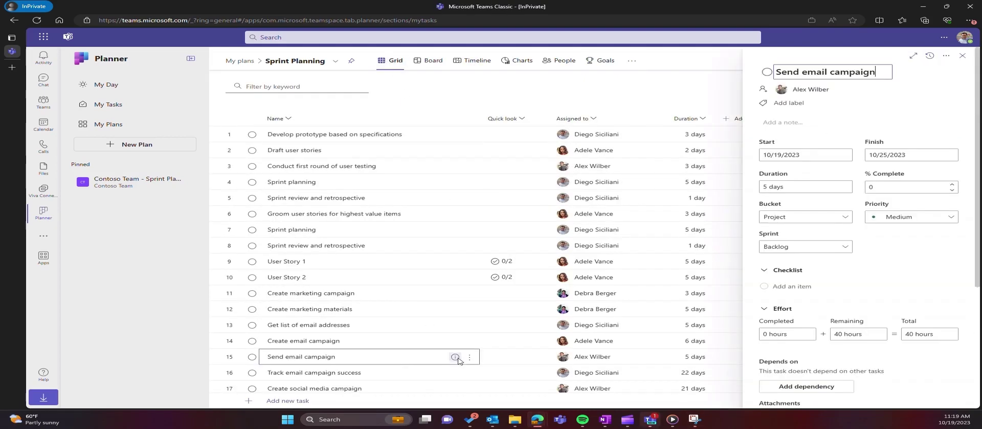
{"action": "left_click", "coordinate": [836, 388]}
{"action": "left_click", "coordinate": [819, 306]}
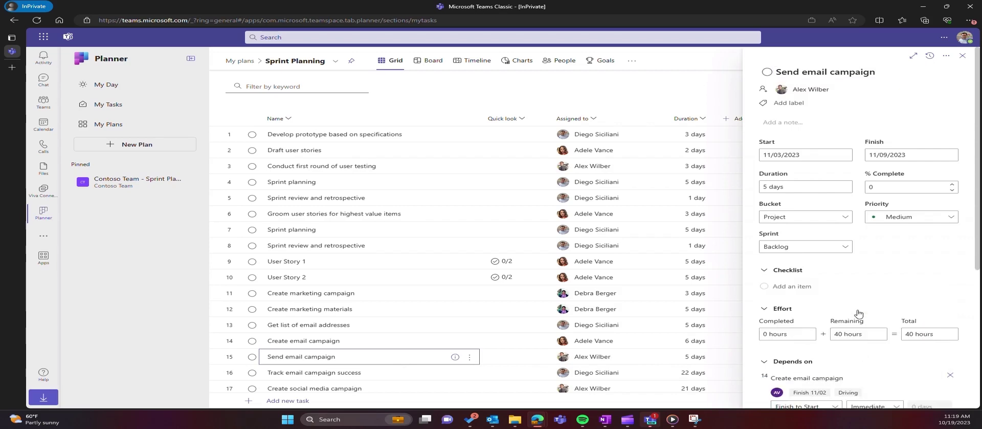
- Show the plan timeline with Send email campaign moved to Nov 3–9
{"action": "left_click", "coordinate": [472, 61]}
{"action": "scroll", "coordinate": [742, 256], "scroll_direction": "down", "scroll_amount": 2}
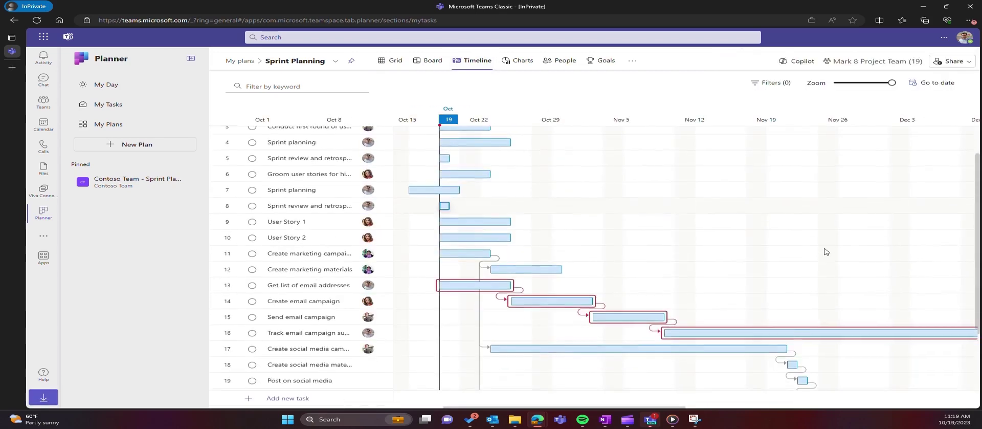
{"action": "scroll", "coordinate": [716, 271], "scroll_direction": "down", "scroll_amount": 2}
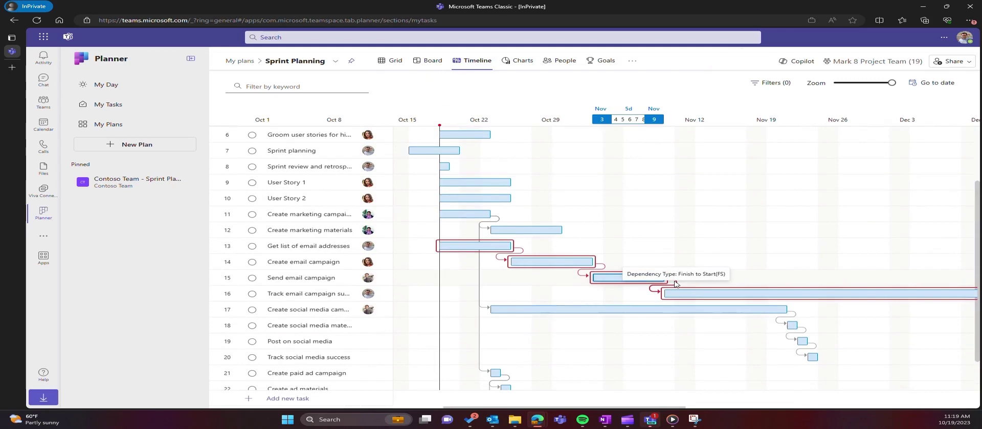
- Group the board by sprint and move Develop prototype based on specifications into Sprint 1
{"action": "left_click", "coordinate": [435, 63]}
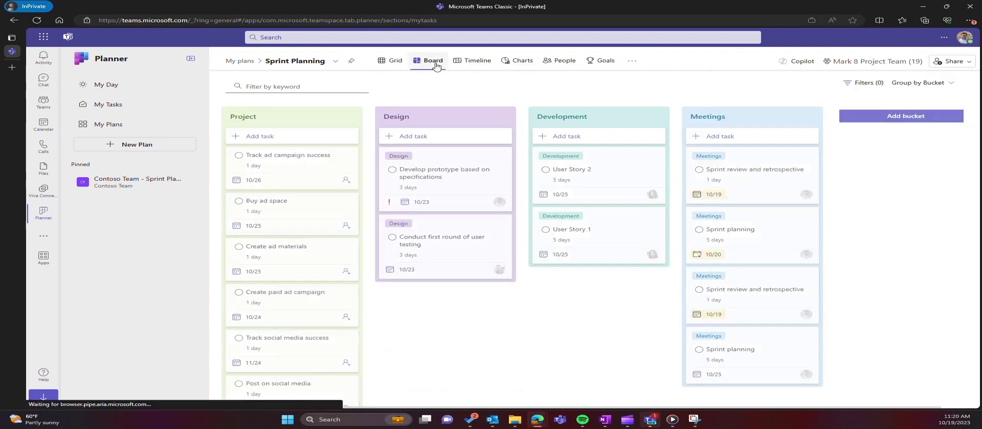
{"action": "left_click", "coordinate": [920, 83]}
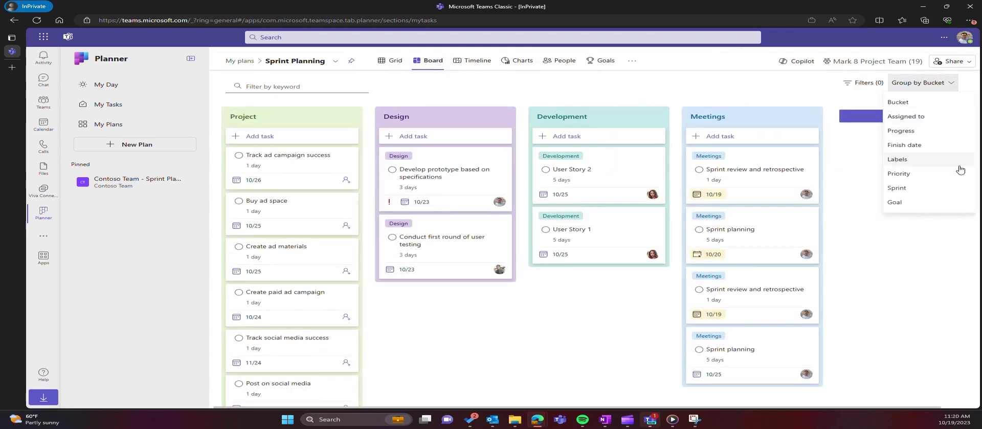
{"action": "left_click", "coordinate": [957, 188]}
{"action": "left_click_drag", "start_coordinate": [293, 189], "coordinate": [455, 203]}
- In People view, reassign Create paid ad campaign and the prototype task to other team members
{"action": "left_click", "coordinate": [565, 62]}
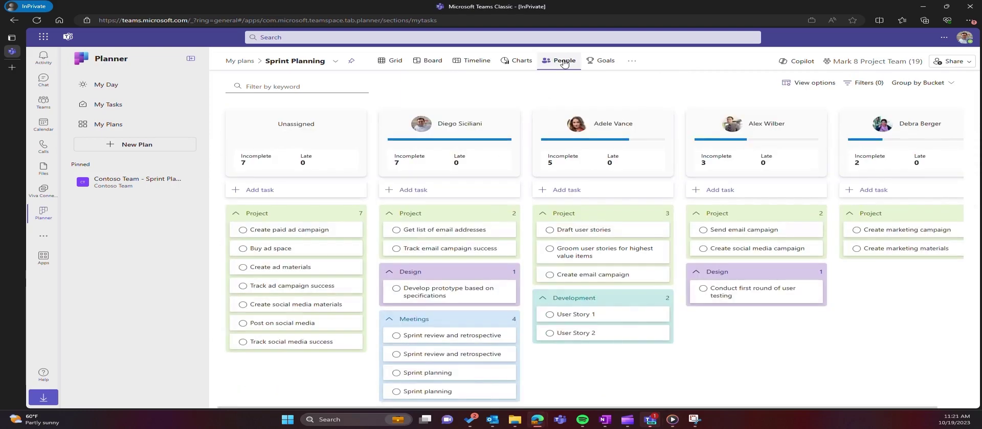
{"action": "left_click_drag", "start_coordinate": [321, 230], "coordinate": [727, 241]}
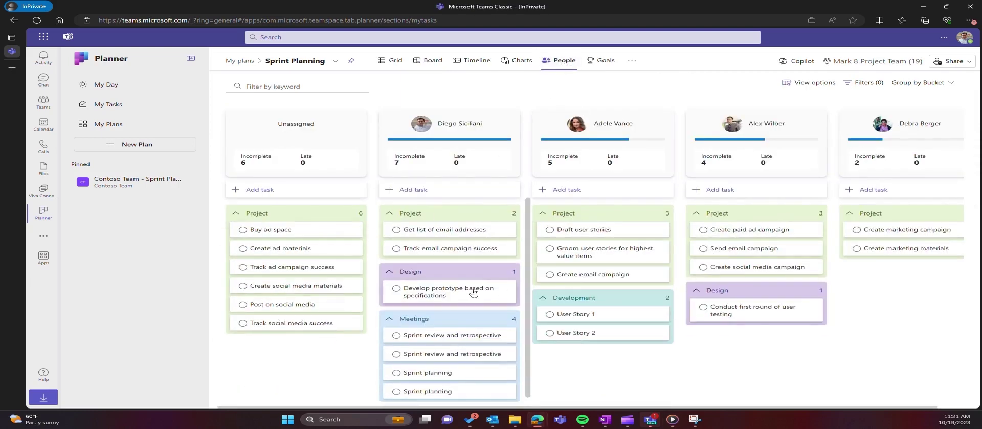
{"action": "left_click_drag", "start_coordinate": [473, 291], "coordinate": [877, 307]}
{"action": "left_click", "coordinate": [390, 60]}
- Add a Number custom field named Sprint points to the grid
{"action": "left_click", "coordinate": [768, 119]}
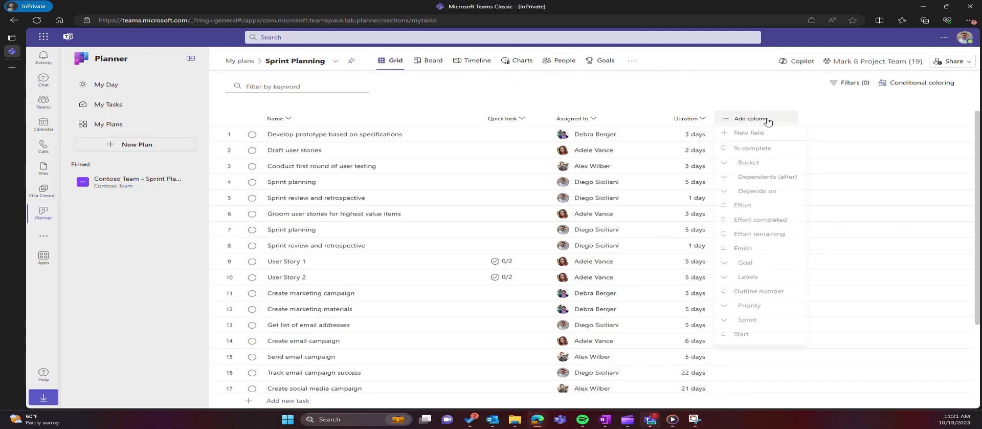
{"action": "left_click", "coordinate": [749, 133]}
{"action": "left_click", "coordinate": [622, 222]}
{"action": "left_click", "coordinate": [577, 251]}
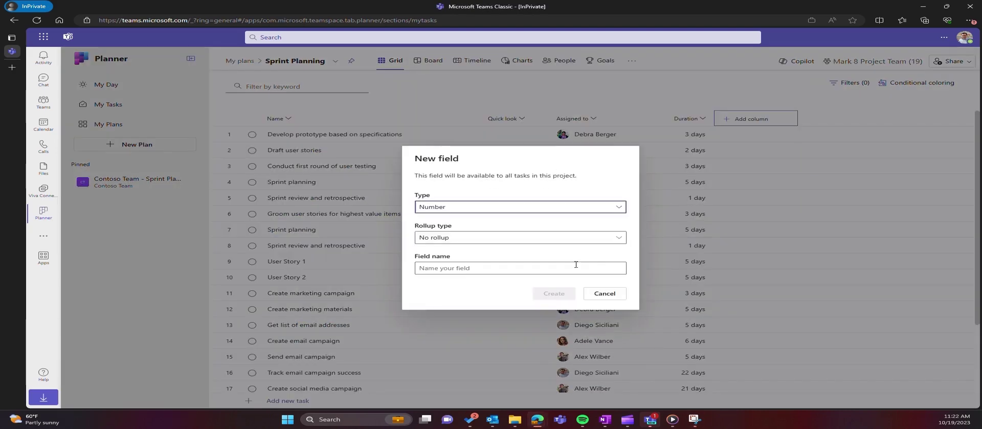
{"action": "left_click", "coordinate": [567, 267]}
{"action": "type", "text": "Sprint points"}
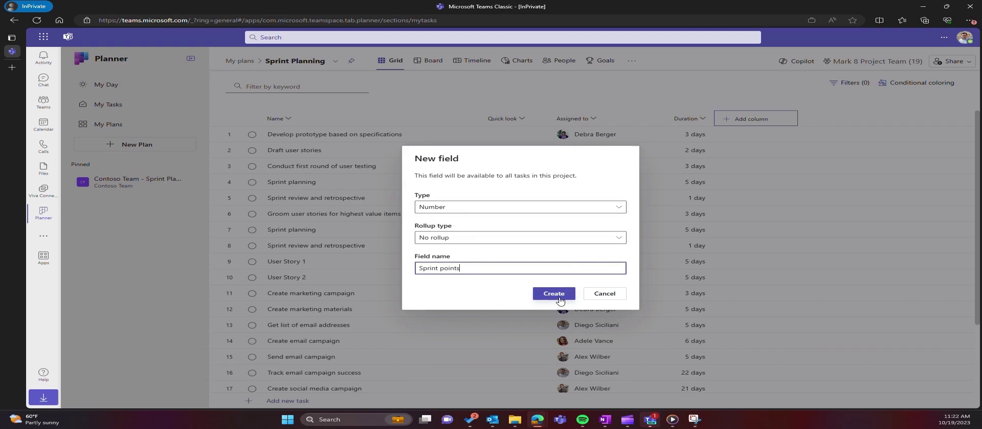
{"action": "left_click", "coordinate": [555, 294]}
- Add a conditional colouring rule: Sprint points more than 8 shown red
{"action": "left_click", "coordinate": [919, 82]}
{"action": "left_click", "coordinate": [444, 215]}
{"action": "left_click", "coordinate": [478, 252]}
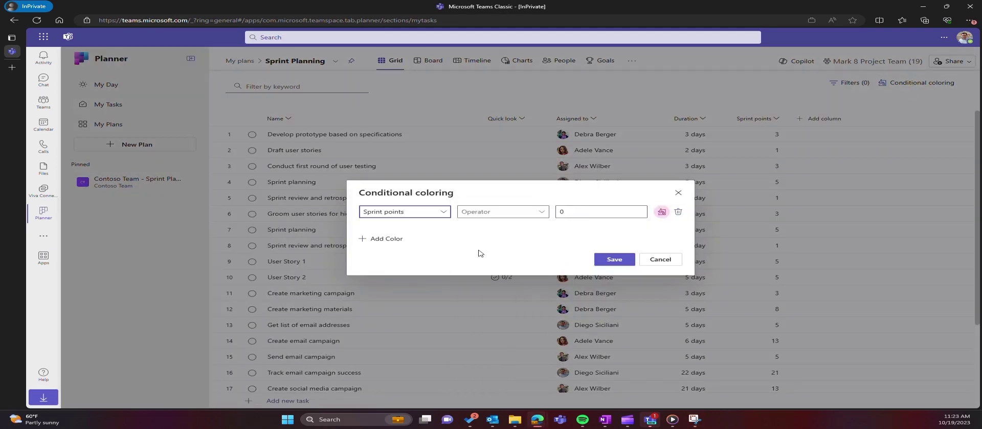
{"action": "left_click", "coordinate": [476, 211]}
{"action": "left_click", "coordinate": [517, 285]}
{"action": "left_click", "coordinate": [565, 213]}
{"action": "type", "text": "8"}
{"action": "left_click", "coordinate": [662, 212]}
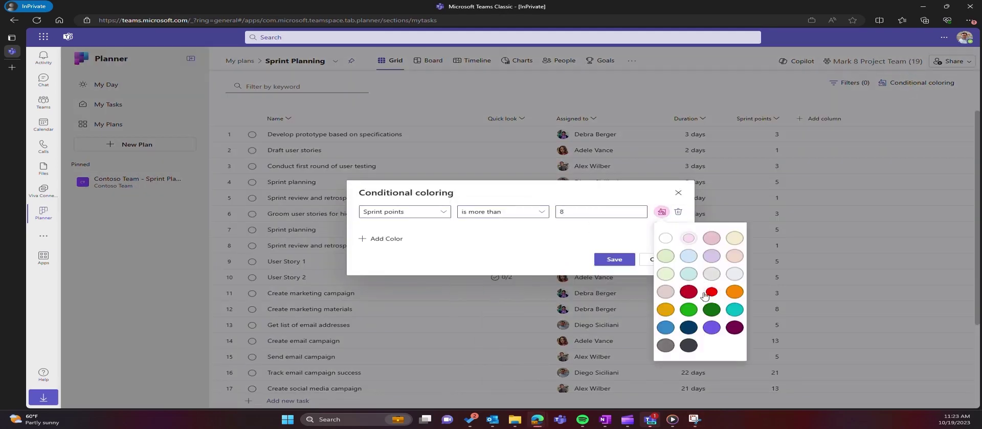
{"action": "left_click", "coordinate": [669, 307]}
{"action": "left_click", "coordinate": [615, 259]}
- Set a custom Monday–Thursday default work week for the plan, then show all plans
{"action": "left_click", "coordinate": [302, 63]}
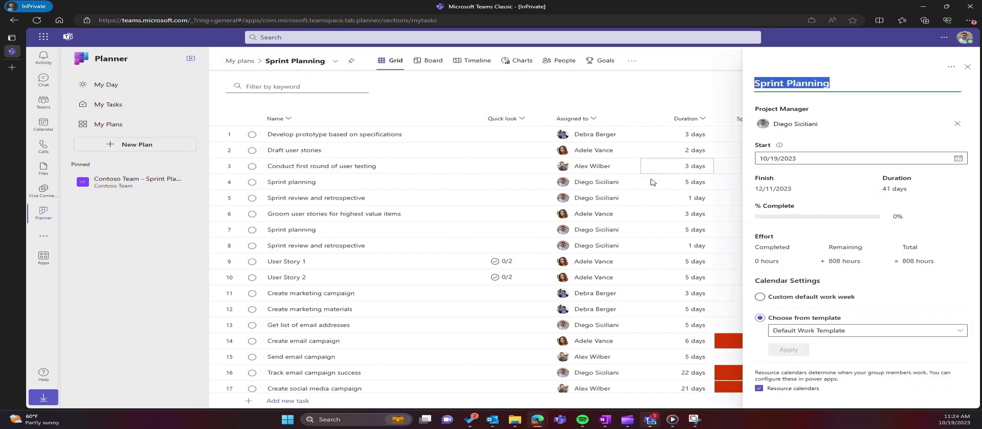
{"action": "left_click", "coordinate": [760, 297]}
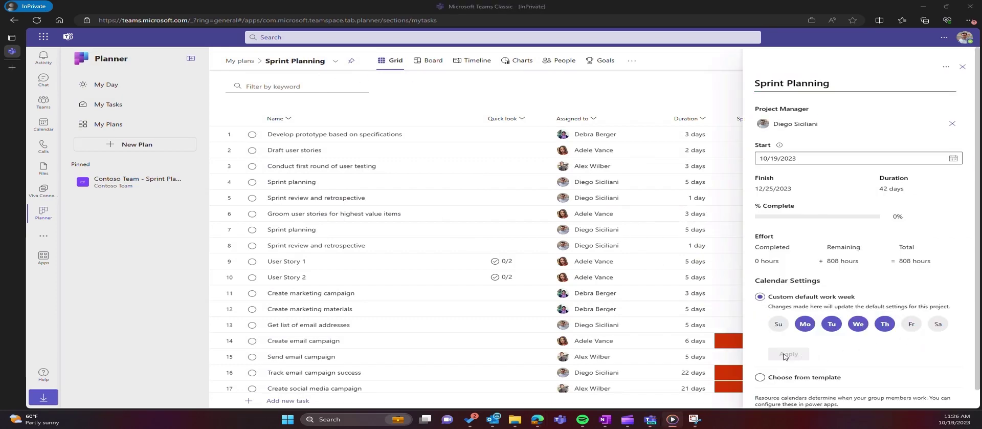
{"action": "left_click", "coordinate": [188, 124]}
- Filter My Plans by Shared, Personal, Pinned and Recent, then pin and open Marketing Campaign
{"action": "left_click", "coordinate": [309, 84]}
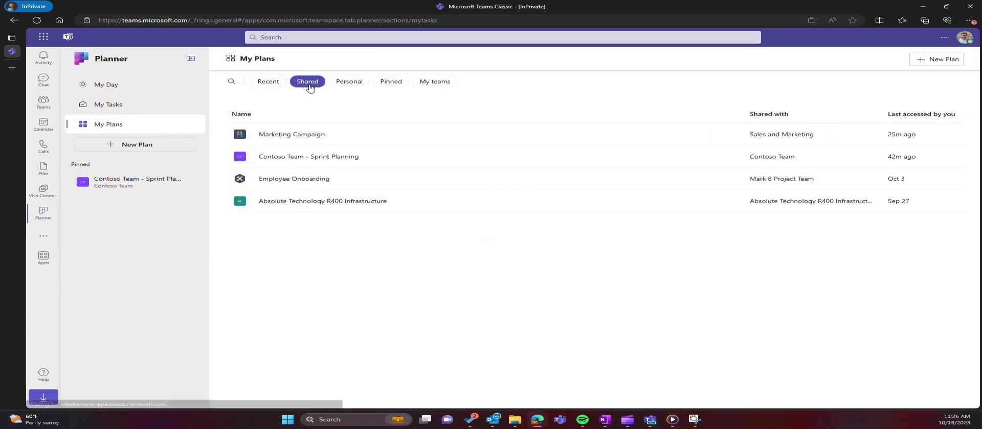
{"action": "left_click", "coordinate": [338, 84]}
{"action": "left_click", "coordinate": [376, 85]}
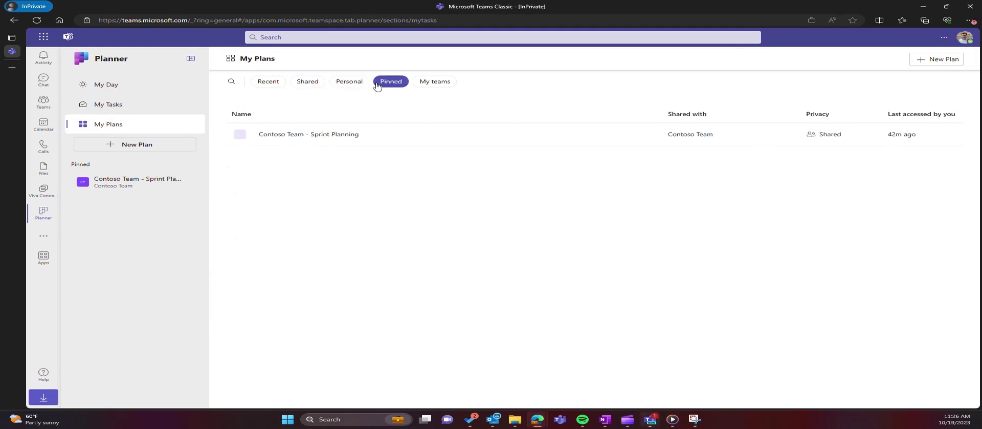
{"action": "left_click", "coordinate": [270, 89]}
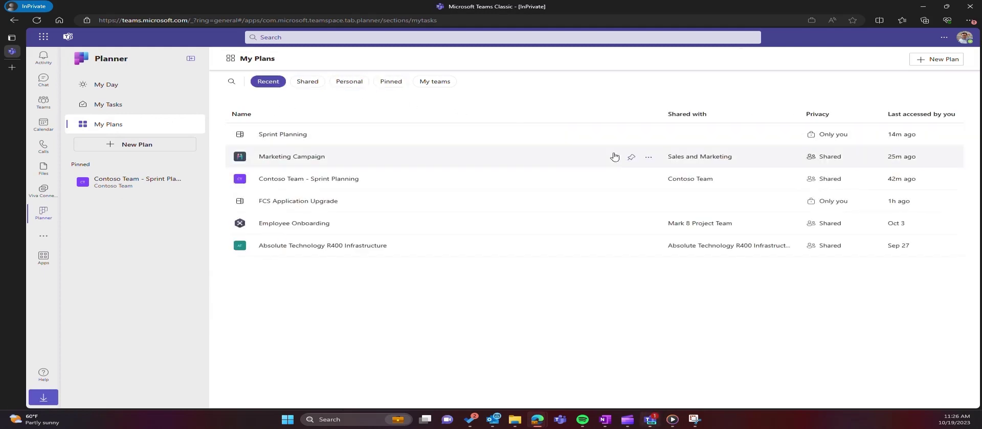
{"action": "left_click", "coordinate": [631, 156]}
{"action": "left_click", "coordinate": [149, 187]}
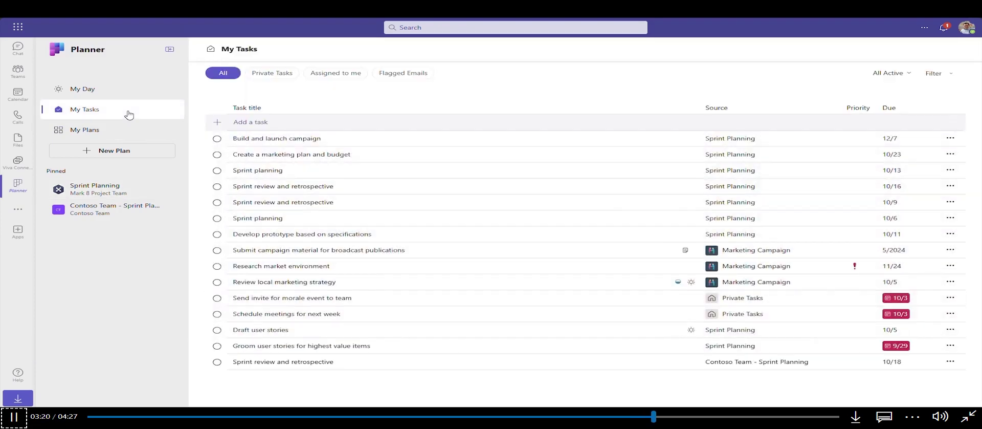
- Filter My Tasks to 'Assigned to me', then pause the demo video on My Day's three tasks
{"action": "left_click", "coordinate": [319, 77]}
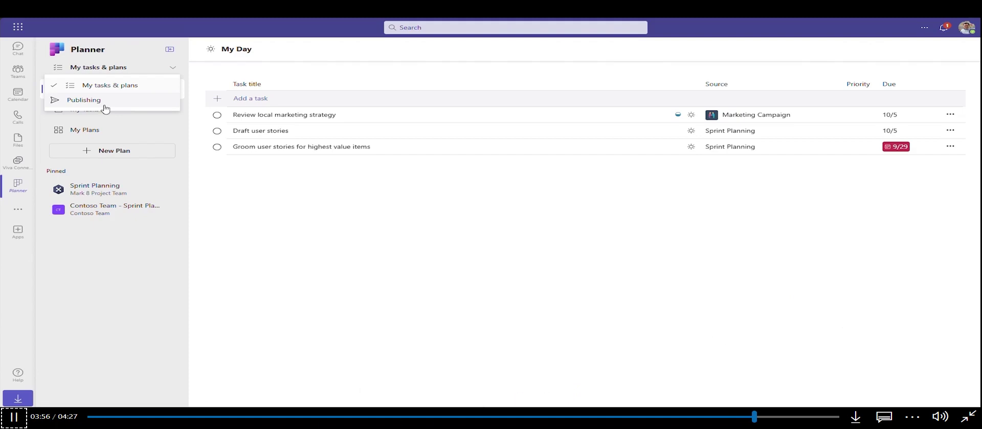
{"action": "left_click", "coordinate": [15, 416]}
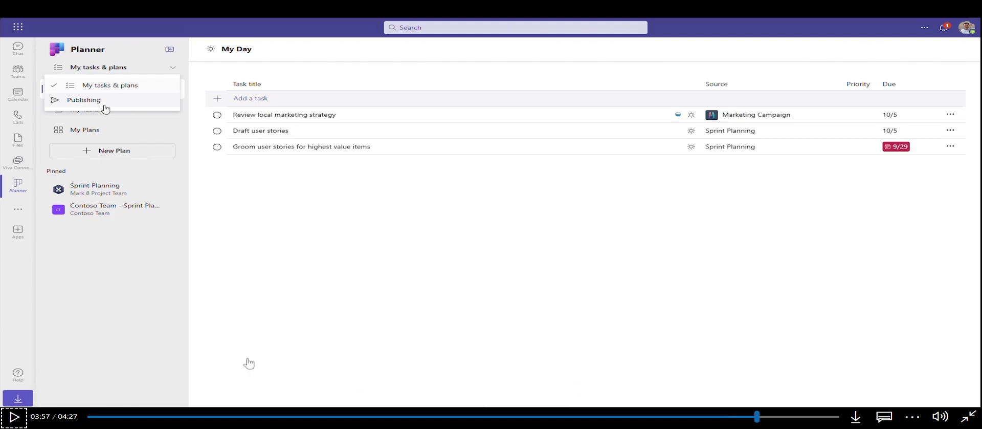
- Exit full screen so the paused Planner video returns to the Tech Community article
{"action": "left_click", "coordinate": [971, 416]}
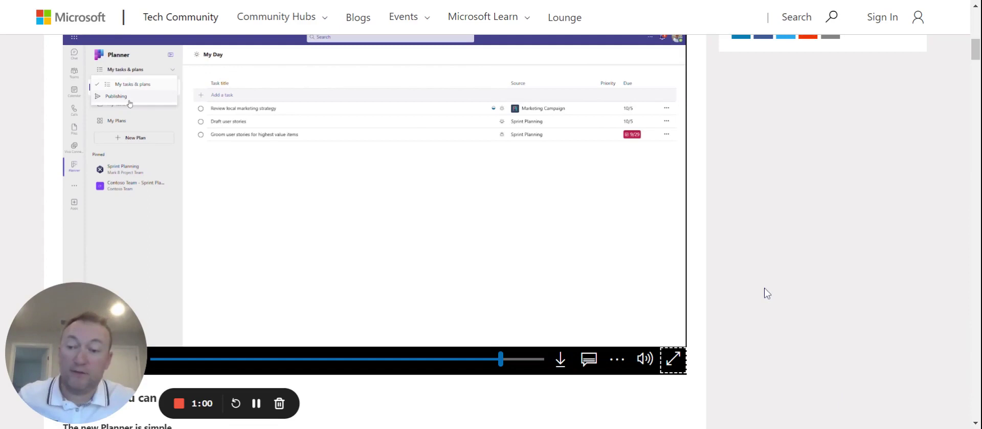